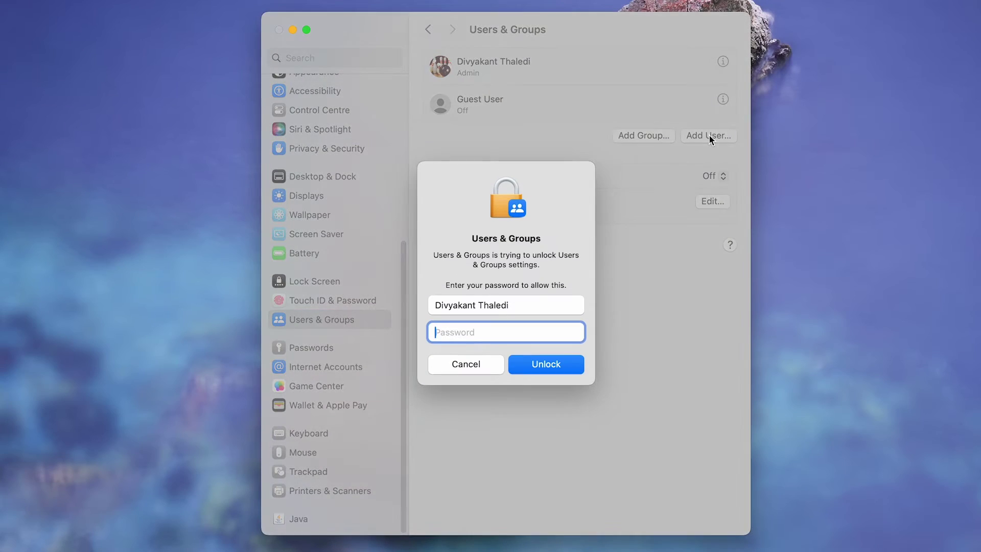
{"action": "type", "text": "•••••••"}
Step: Unlock Users & Groups with the admin password to add a new user
{"action": "left_click", "coordinate": [546, 365]}
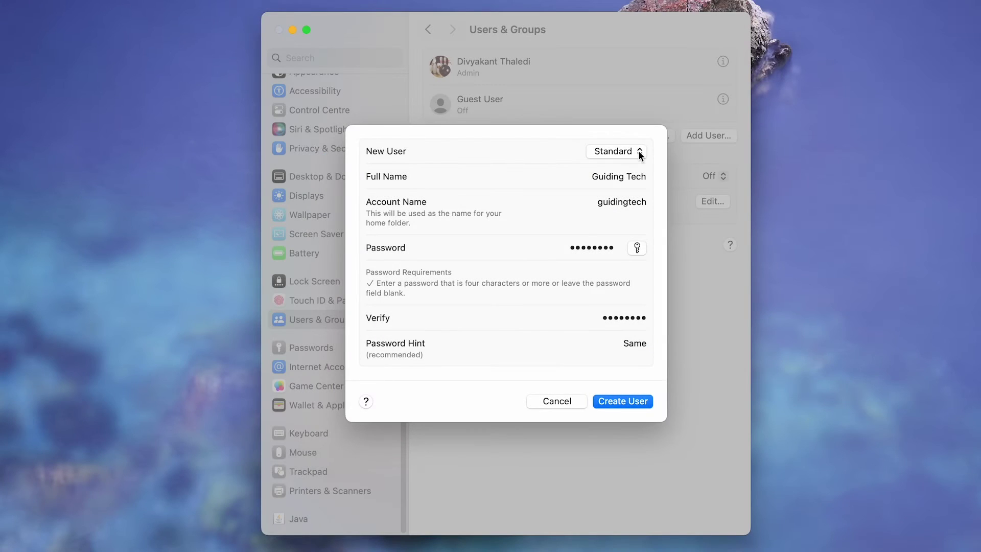
Step: Open the New User account-type menu currently set to Standard
{"action": "left_click", "coordinate": [640, 152]}
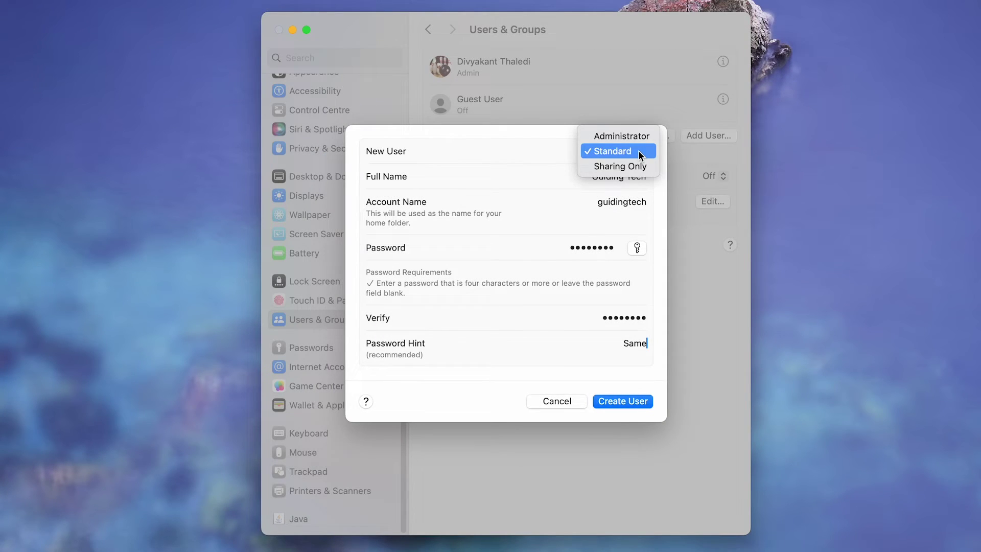